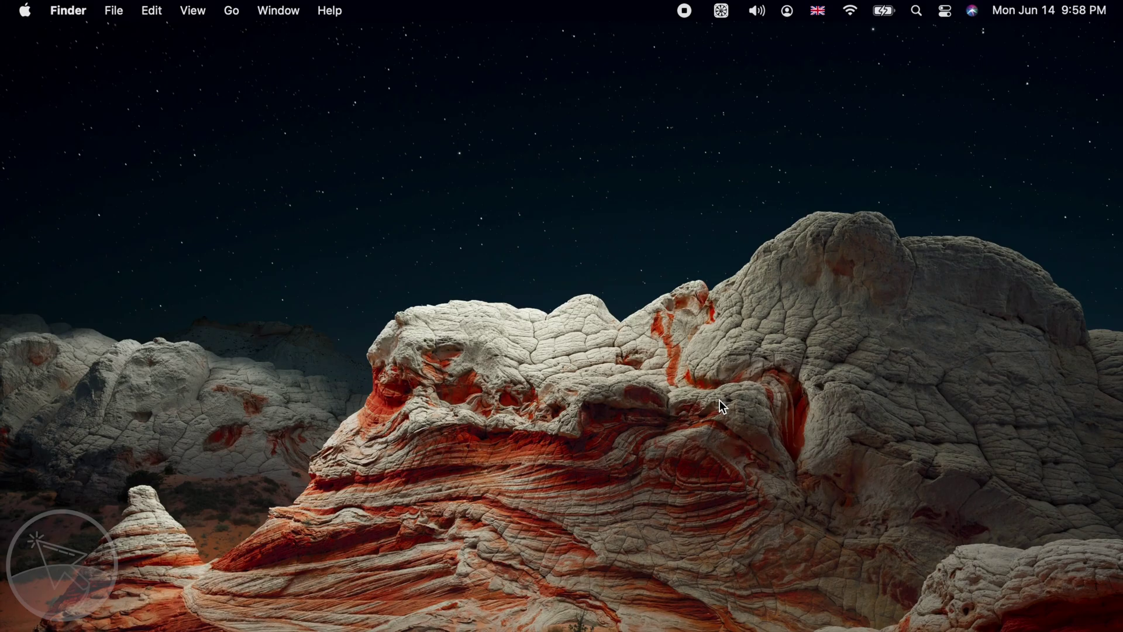
Step: Open Launchpad, view the Other utilities folder, then close it back to the main app grid
{"action": "key", "text": "F4"}
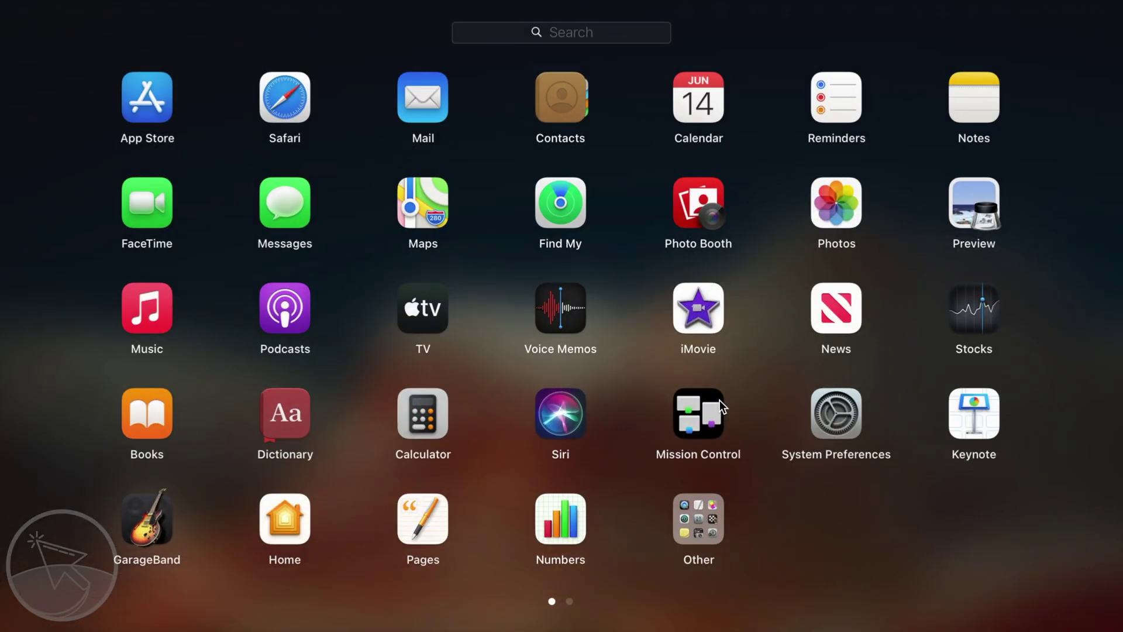
{"action": "left_click", "coordinate": [715, 524]}
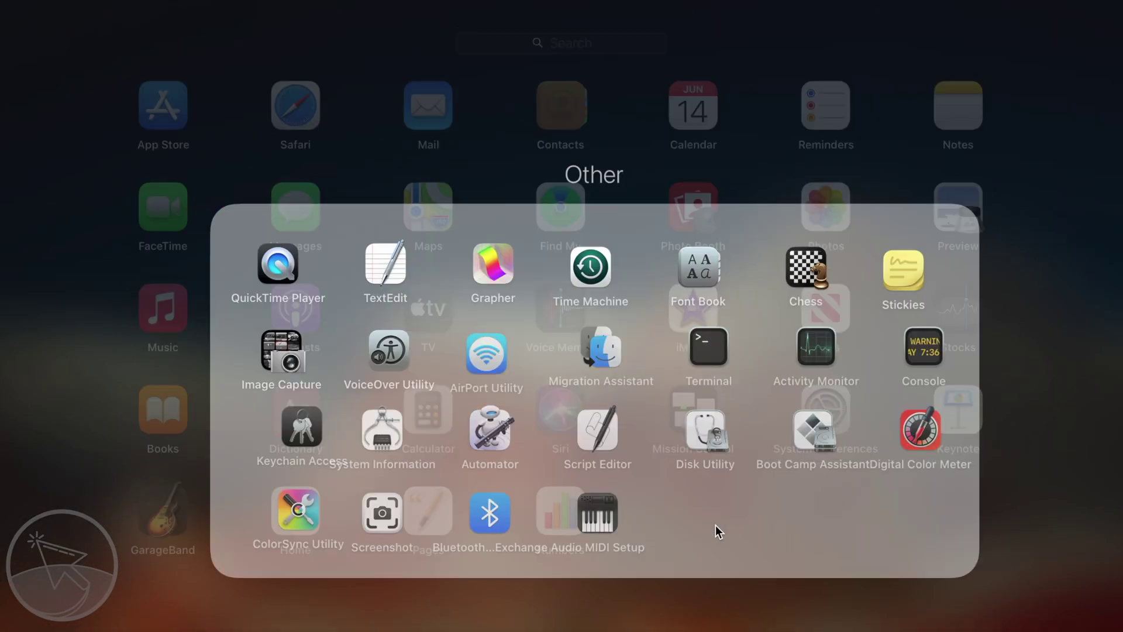
{"action": "left_click", "coordinate": [805, 619]}
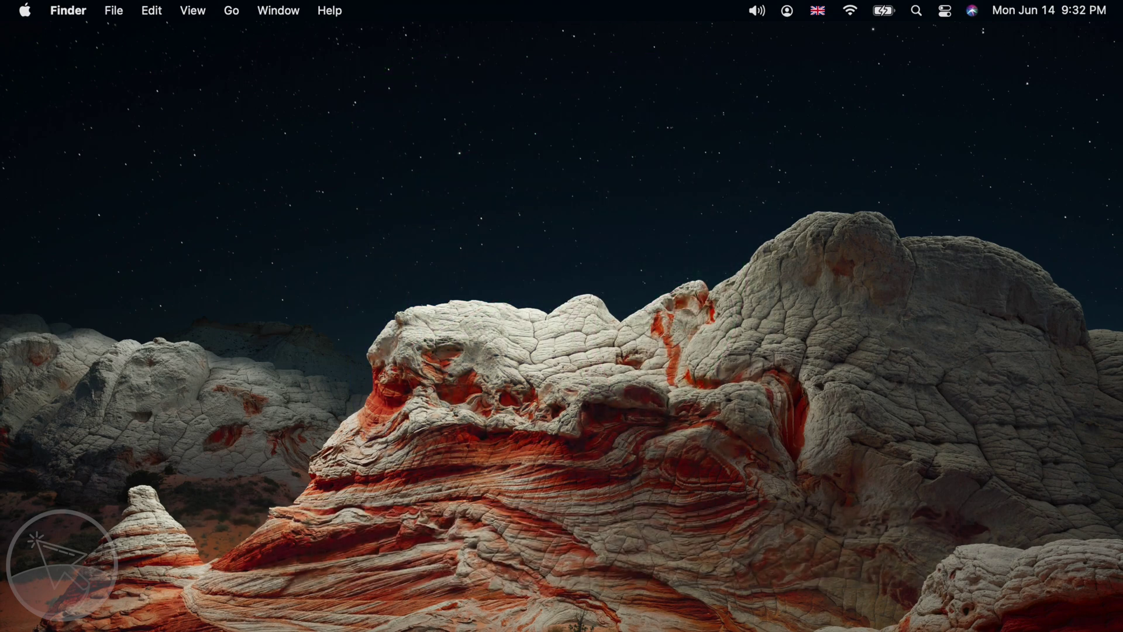
Step: Bring up the Siri assistant with the Command-Space shortcut
{"action": "key", "text": "super+space"}
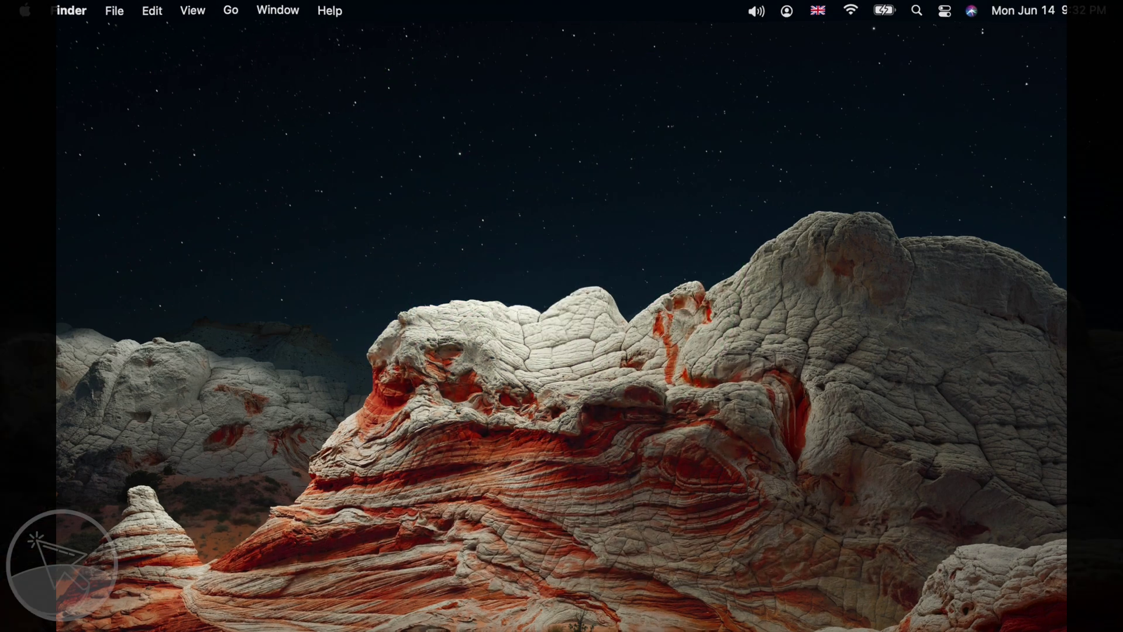